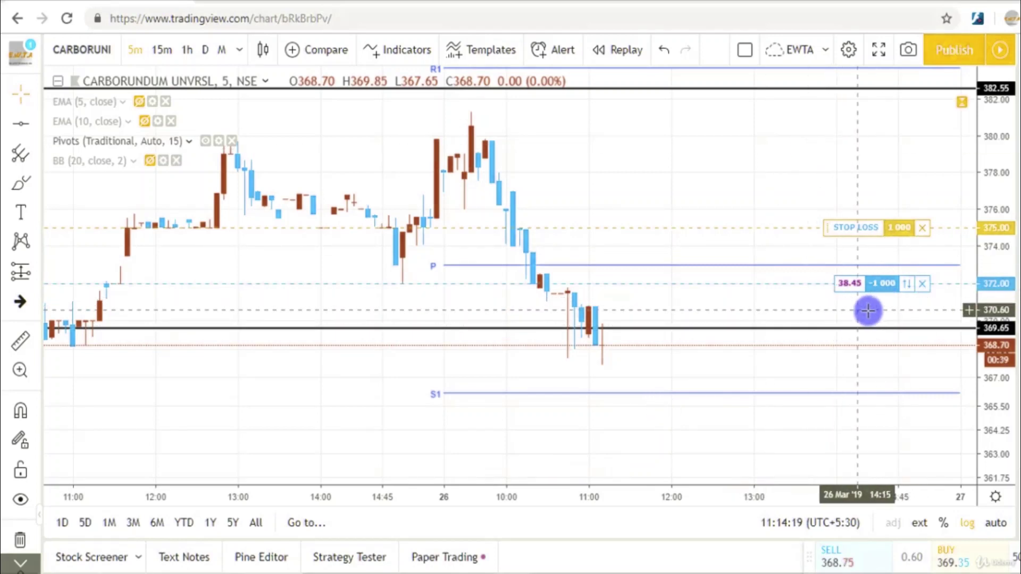
Rescale the price axis and select the 382.55 line, checking hourly candles before returning to 5-minute
drag(706, 188, 750, 174)
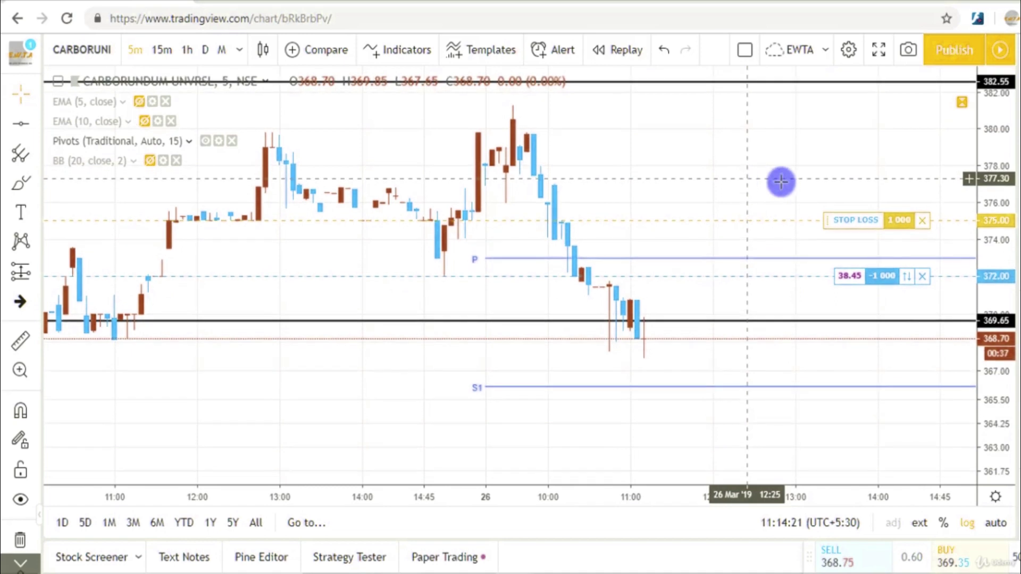
drag(994, 183, 1003, 250)
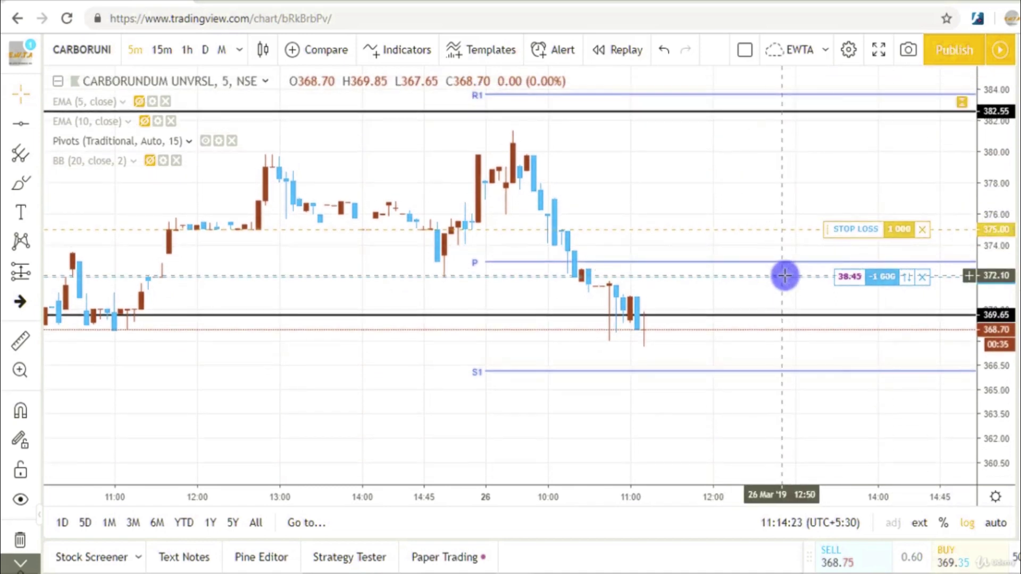
click(664, 112)
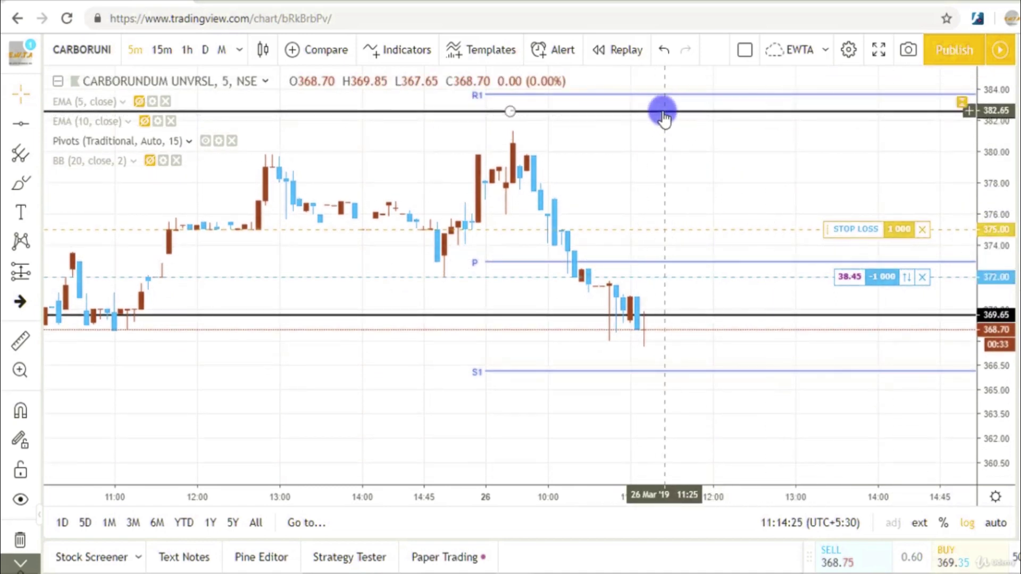
click(187, 51)
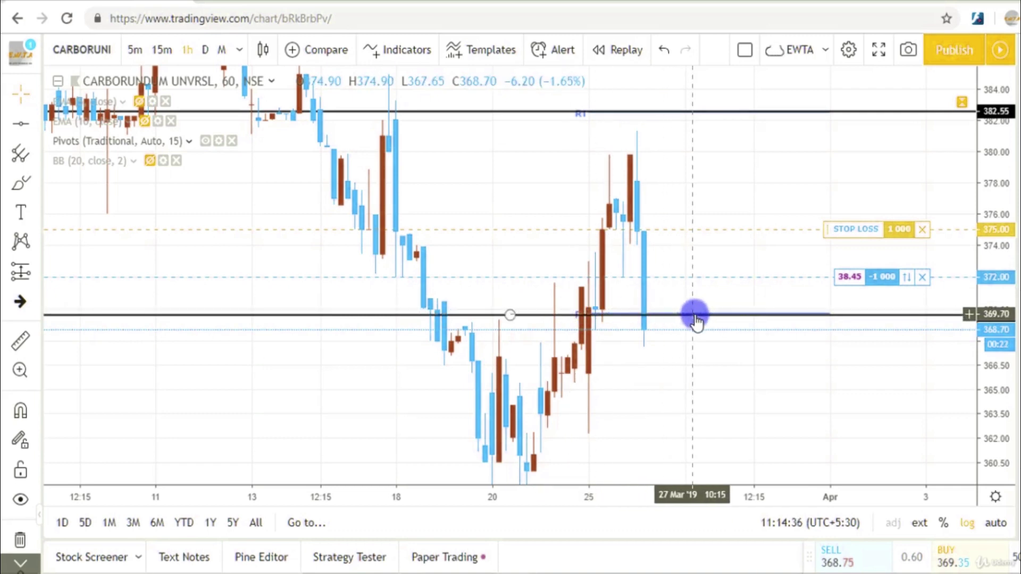
click(134, 50)
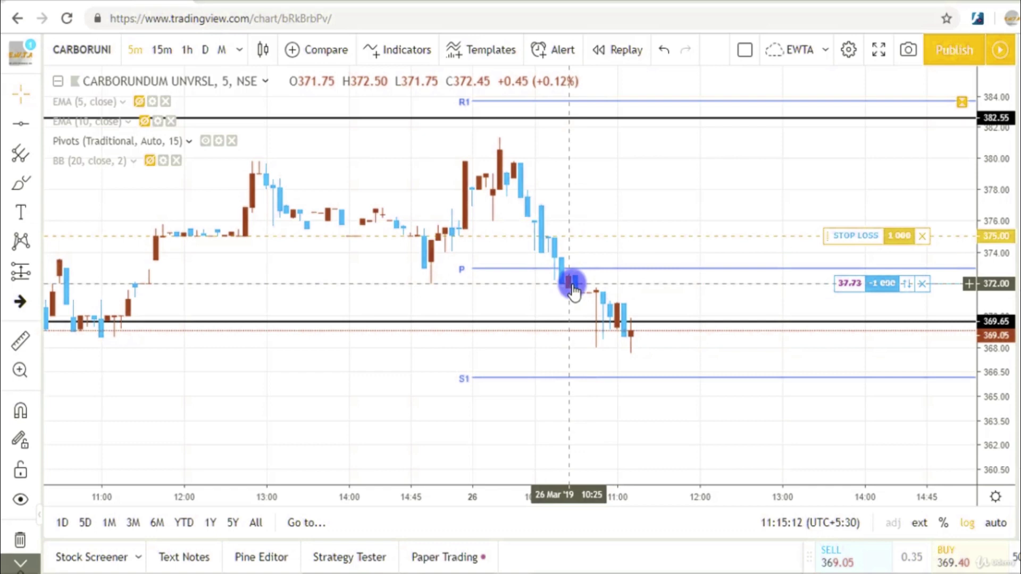
drag(573, 290, 517, 284)
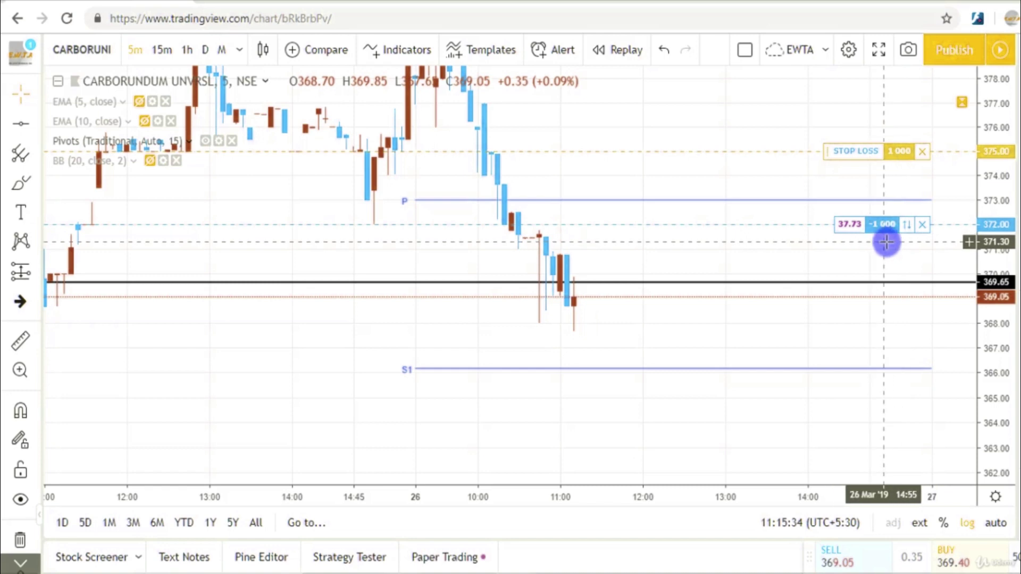
Place a paper-trading market buy of 500 CARBORUNIV shares
click(951, 557)
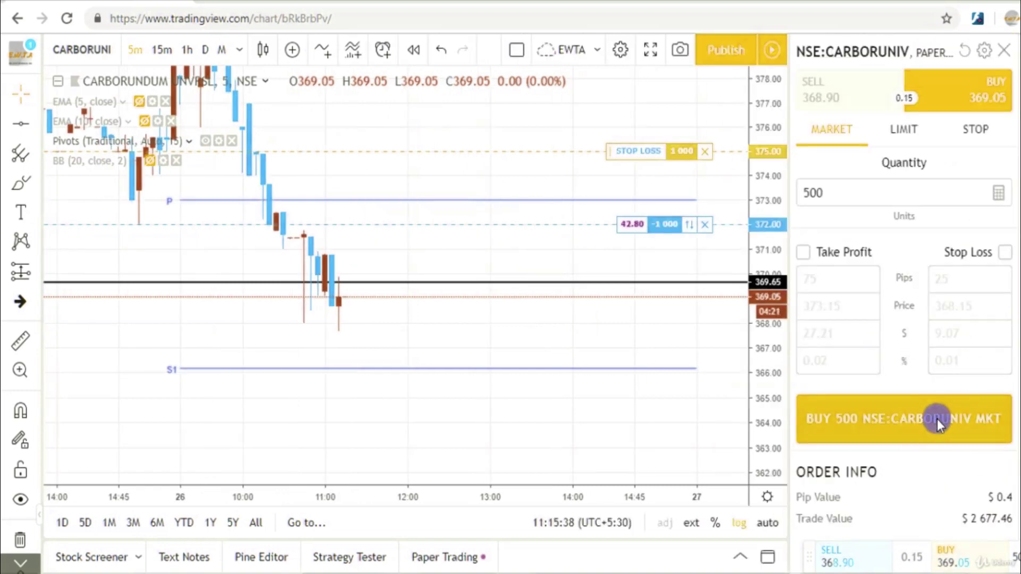
click(937, 419)
click(1004, 51)
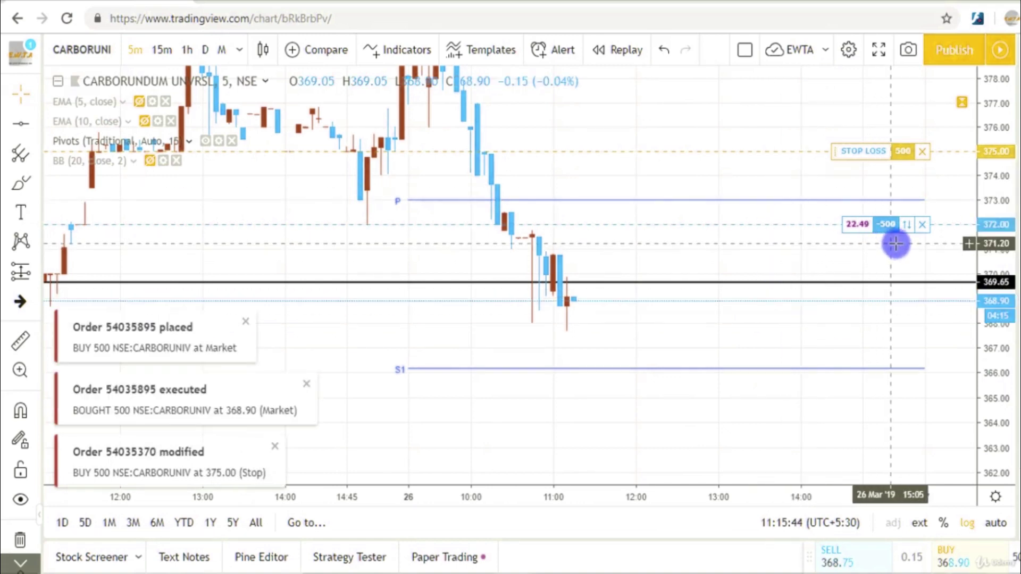
Lower the stop order from 375.00 to 372.05 and add a take-profit near S1
click(834, 154)
drag(837, 159, 840, 223)
click(860, 277)
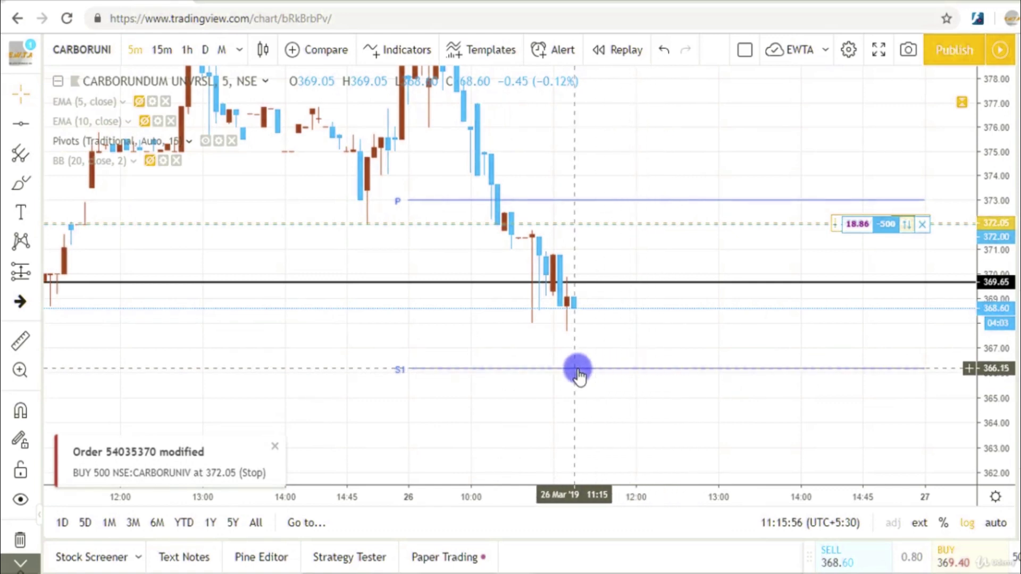
click(631, 372)
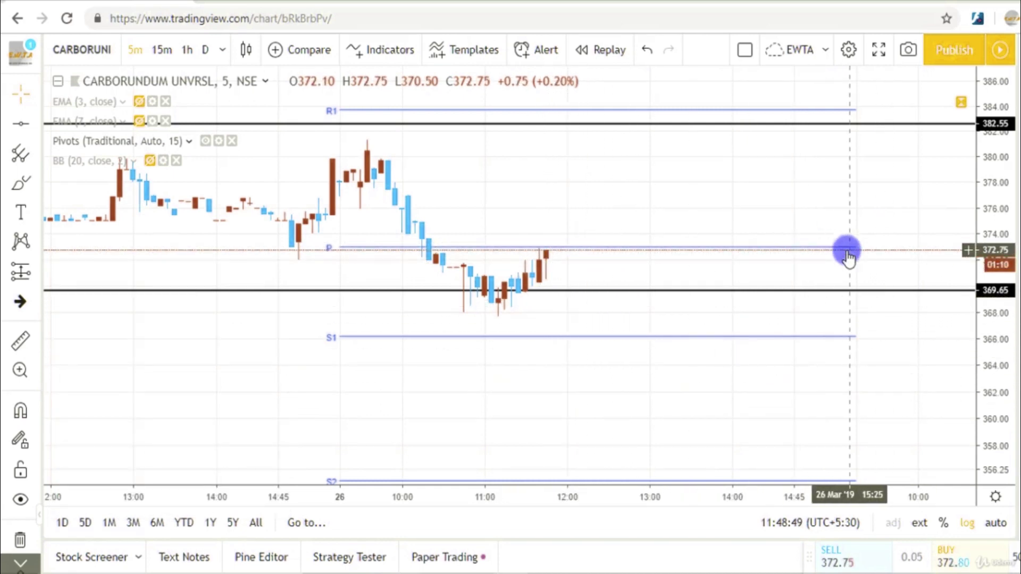
drag(666, 229, 755, 173)
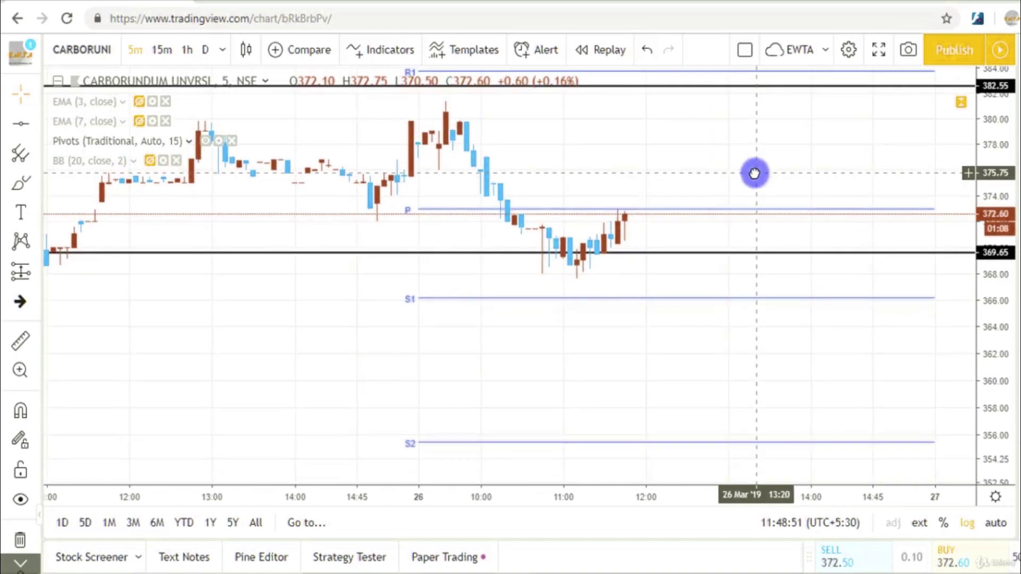
click(572, 256)
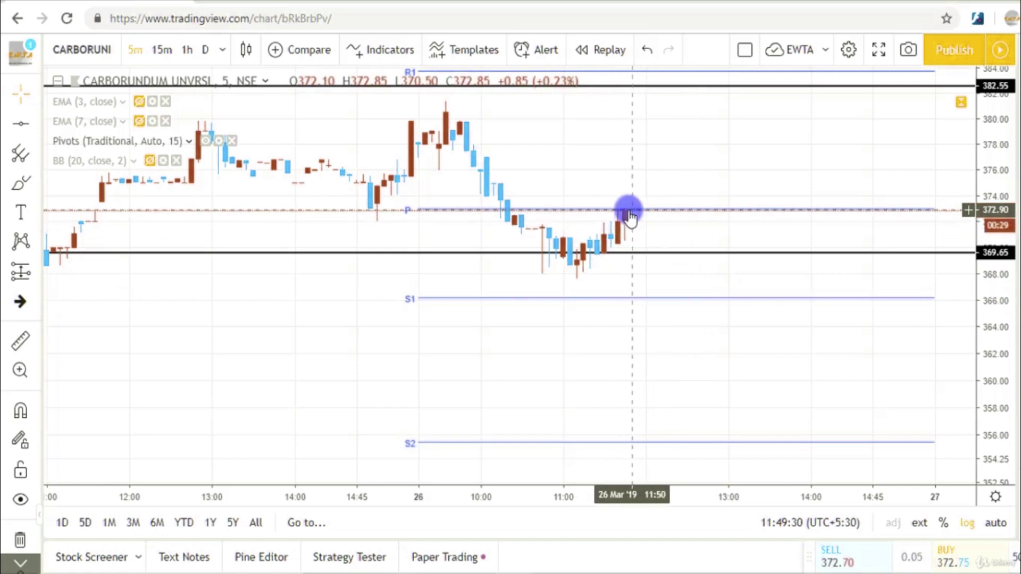
drag(718, 164, 631, 246)
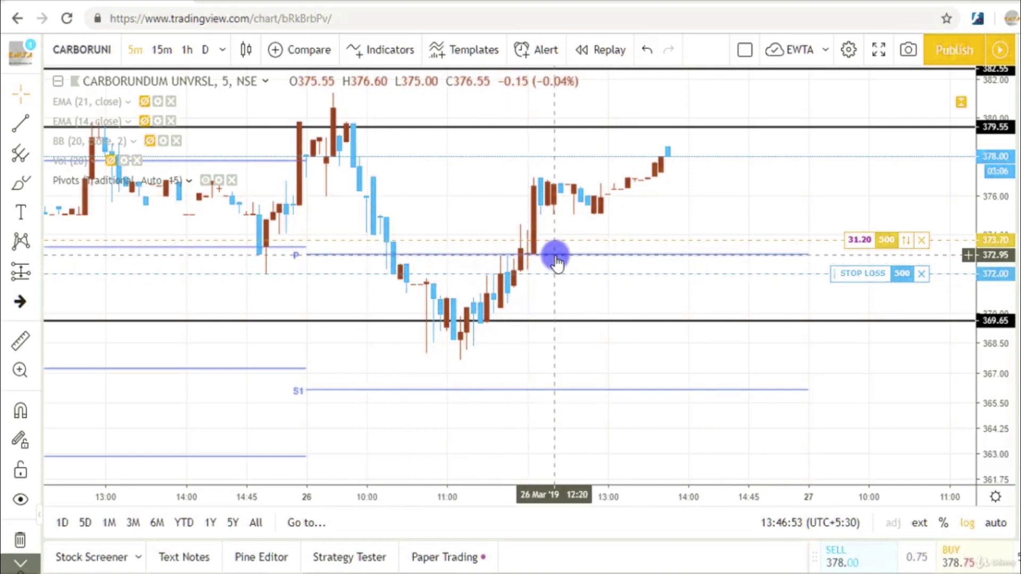
Nudge the 369.65 support line, then close the 500-share position, selling at 378.00 and cancelling the 372.00 stop
drag(459, 331, 467, 334)
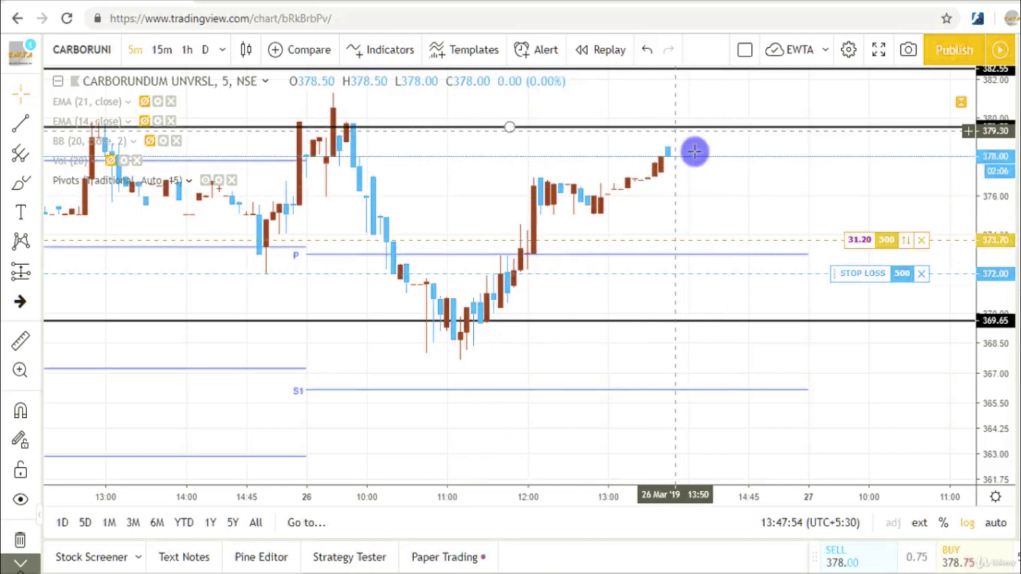
click(922, 244)
click(554, 361)
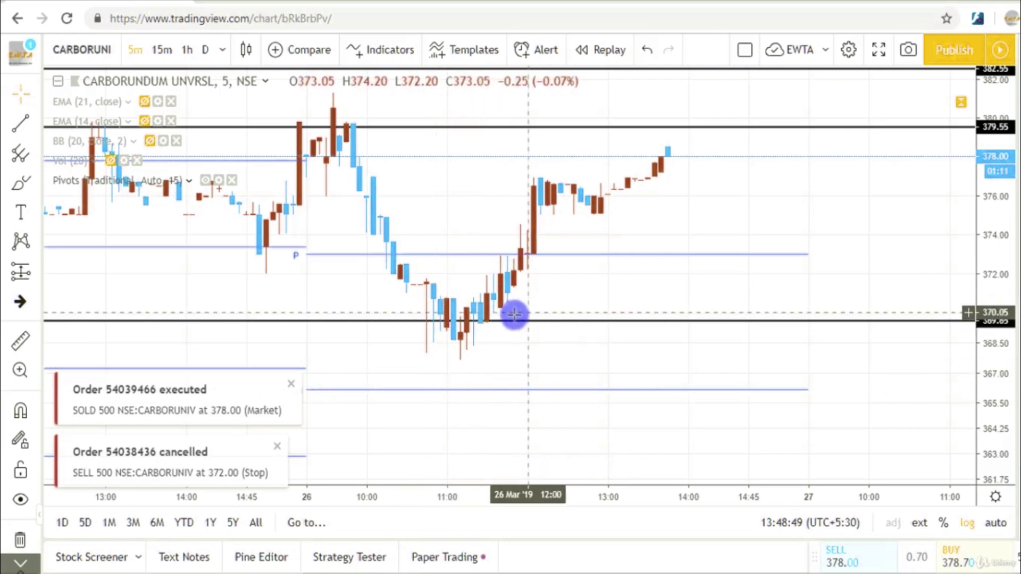
Restore the support line to 369.65, switch to zoomed-out 15-minute candles, and hide the Fibonacci pivots
click(451, 321)
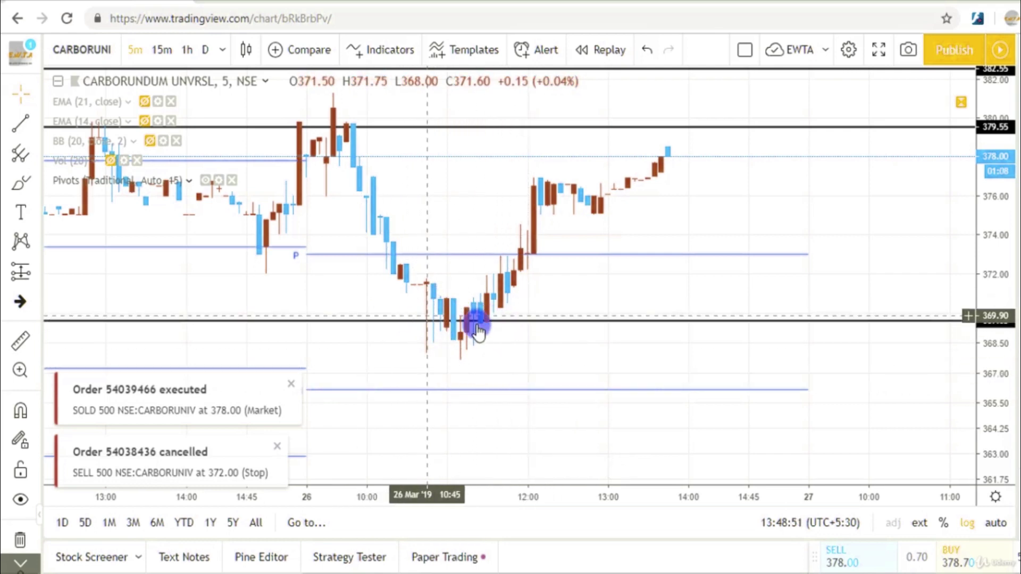
drag(451, 329, 459, 327)
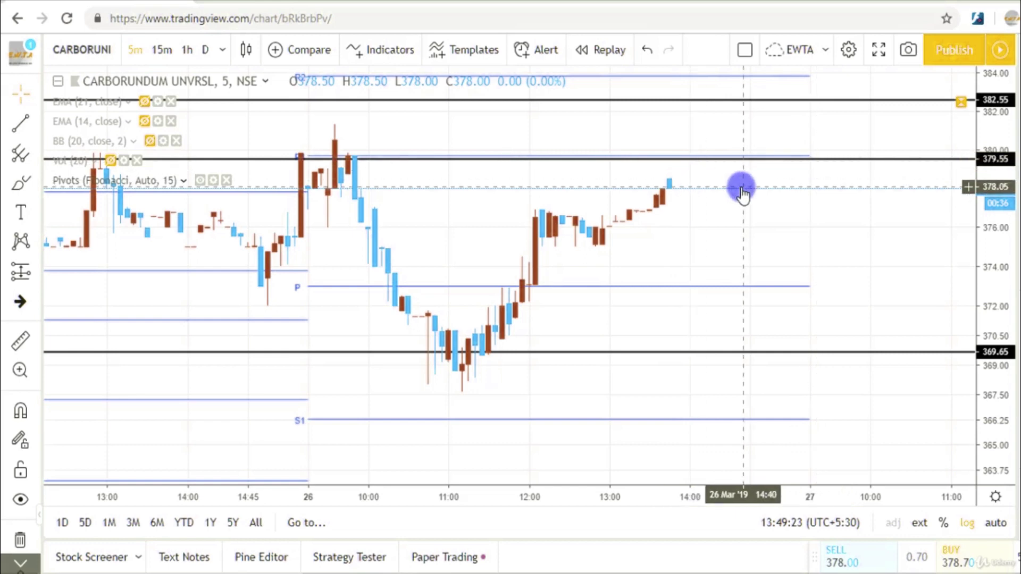
text(15)
key(Return)
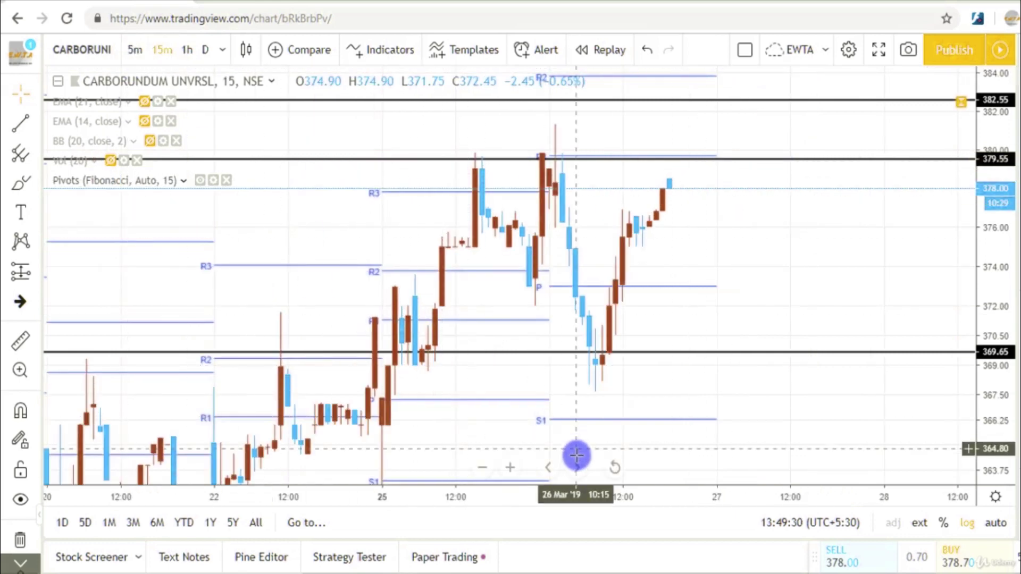
scroll(907, 424, down, 5)
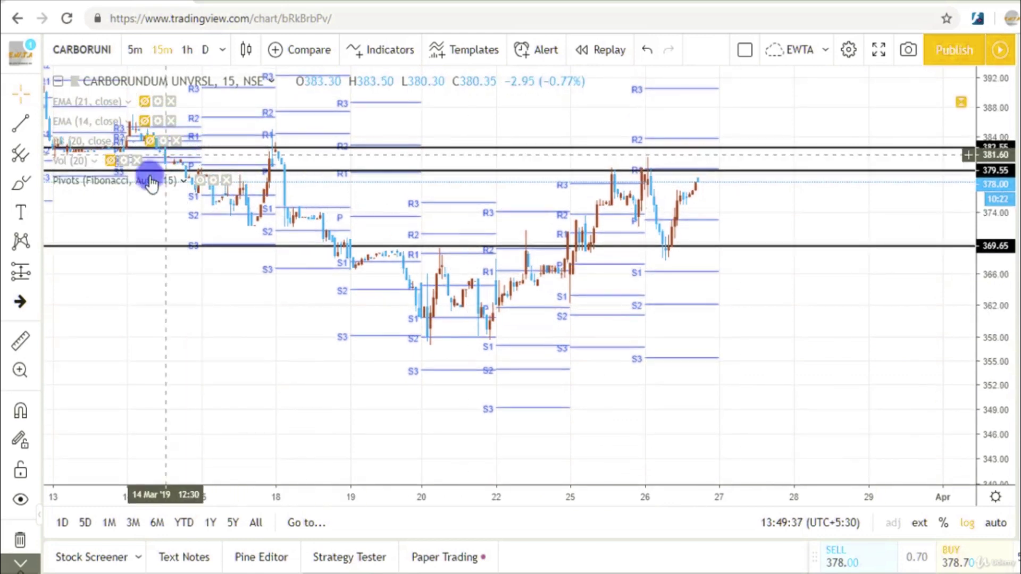
click(199, 181)
click(20, 123)
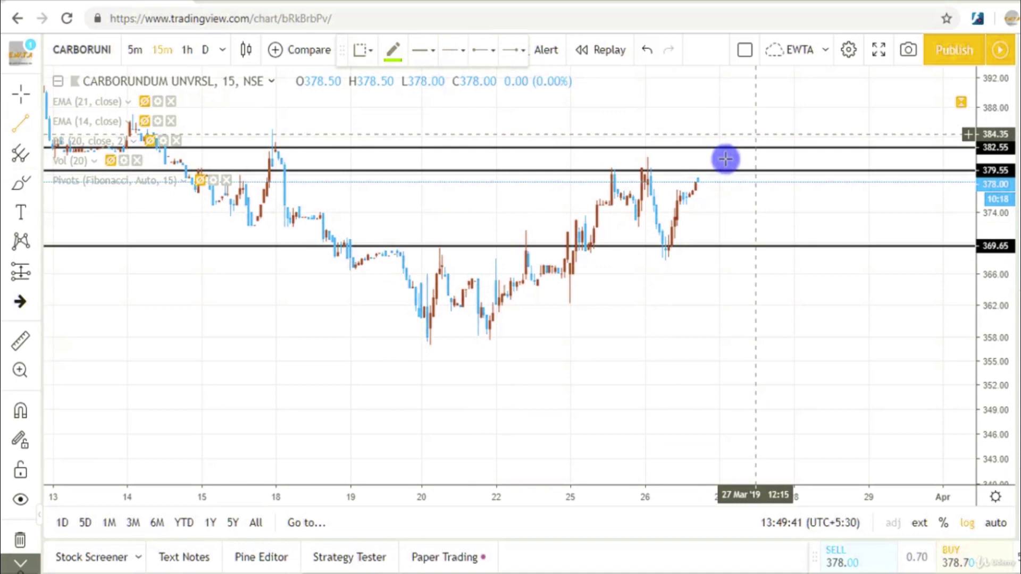
Draw the rising trendline from the 20 Mar low toward 373.20, then zoom and centre the latest bars
click(487, 340)
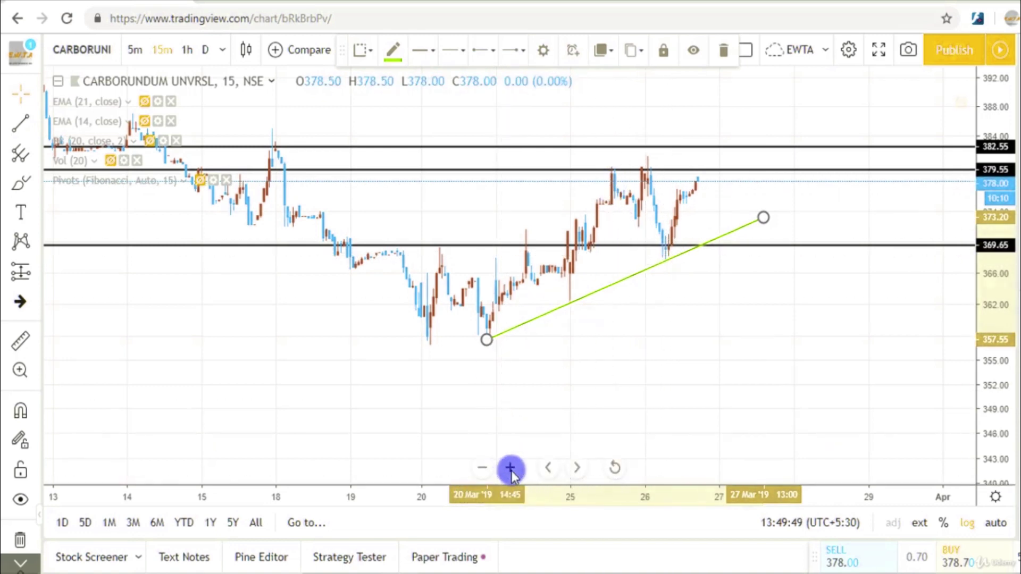
click(510, 468)
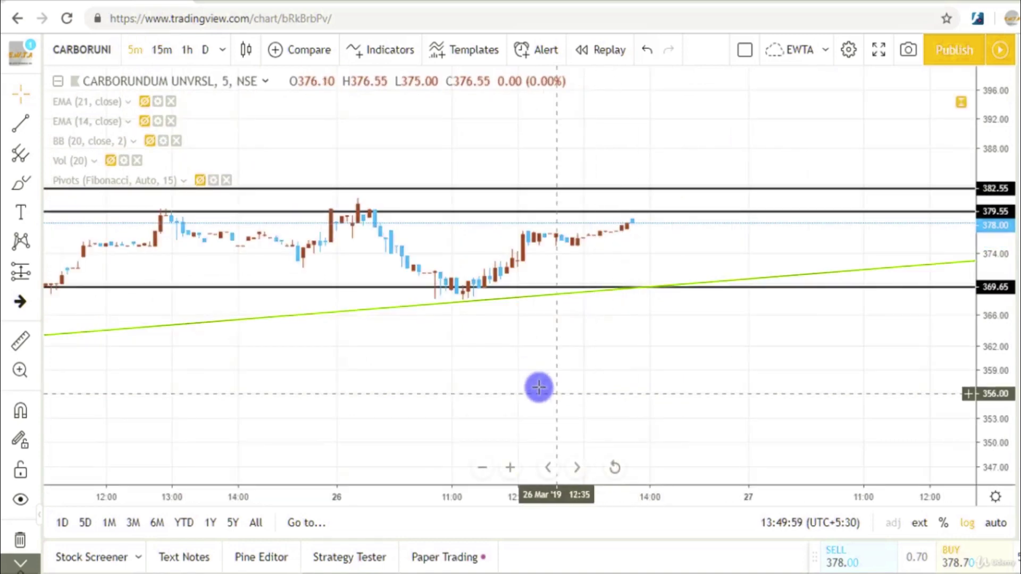
drag(997, 465, 668, 413)
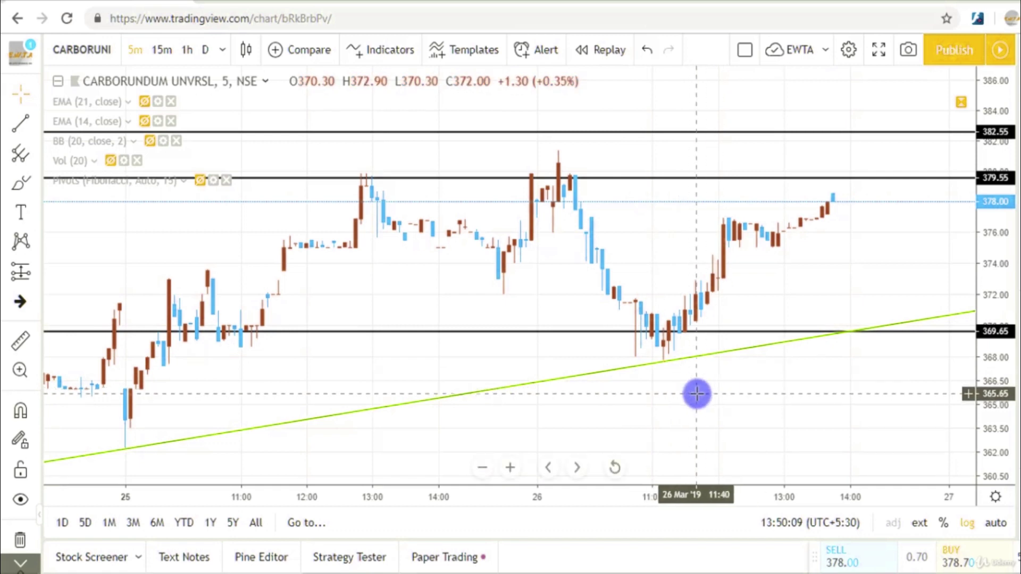
drag(725, 395, 617, 405)
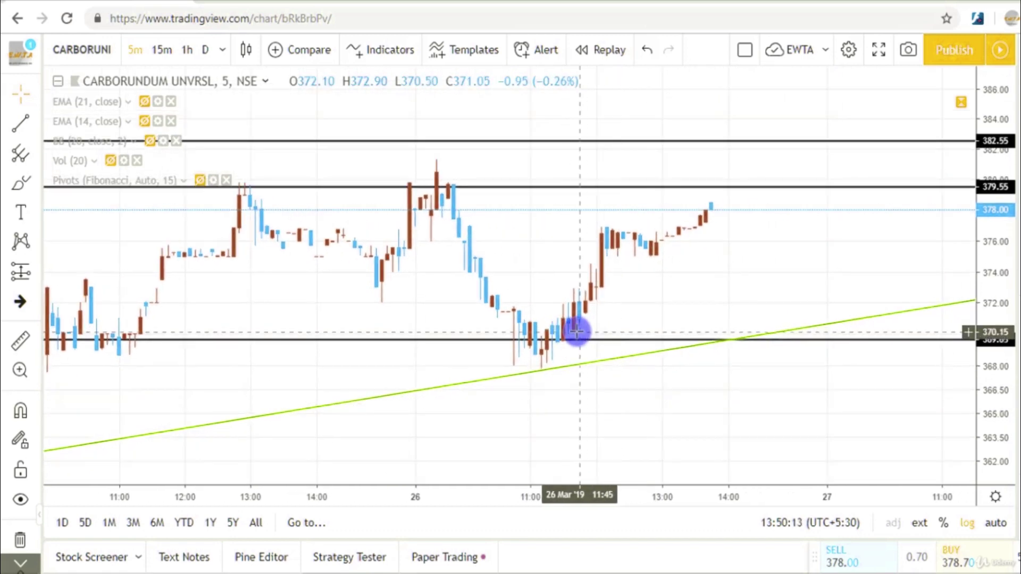